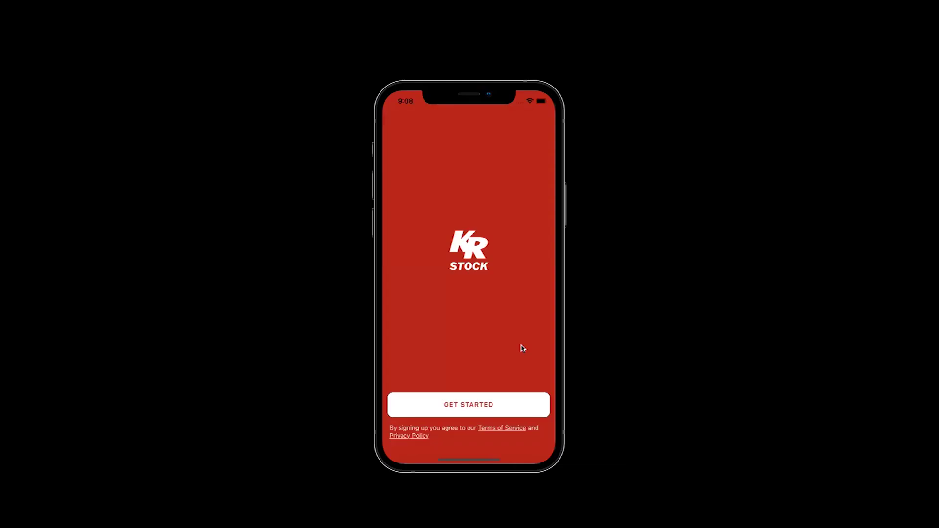
Tour Locations, Shop and Inventory, then filter inventory to 200 Lamar Blvd
click(514, 405)
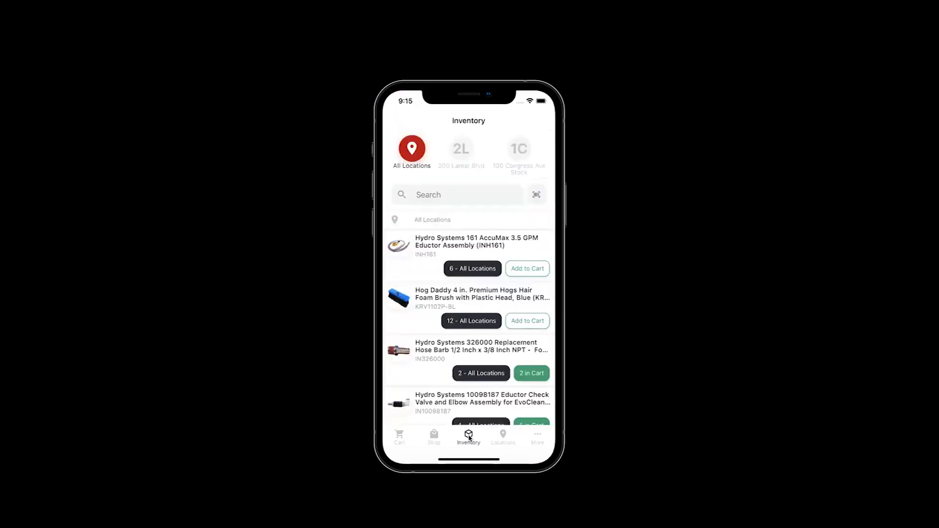
click(503, 437)
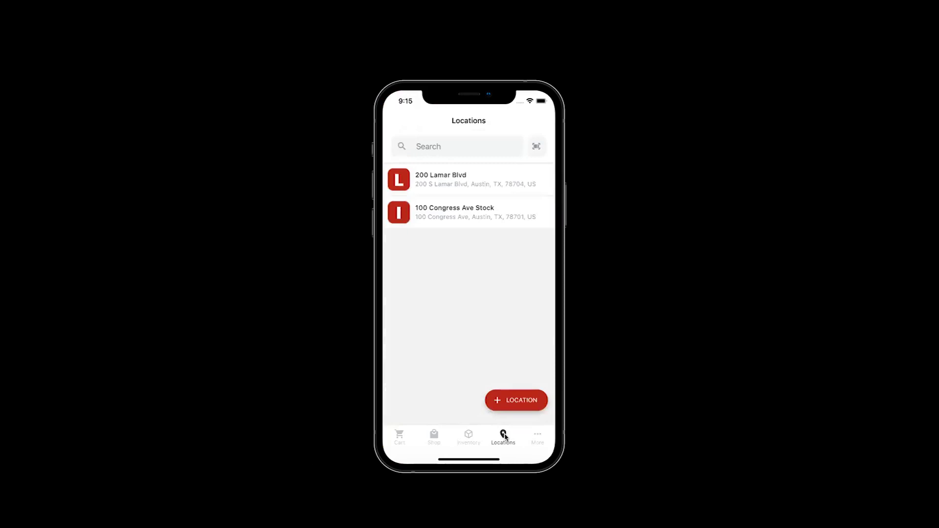
click(433, 438)
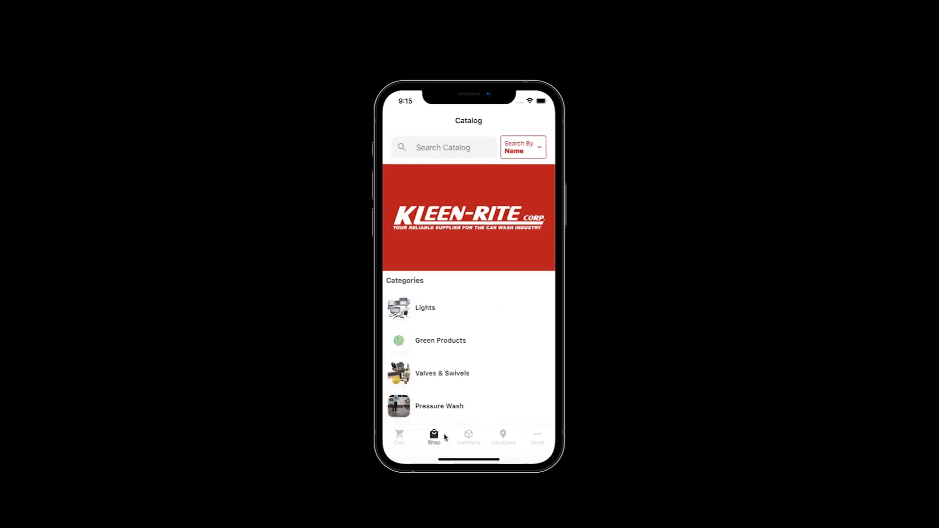
click(468, 437)
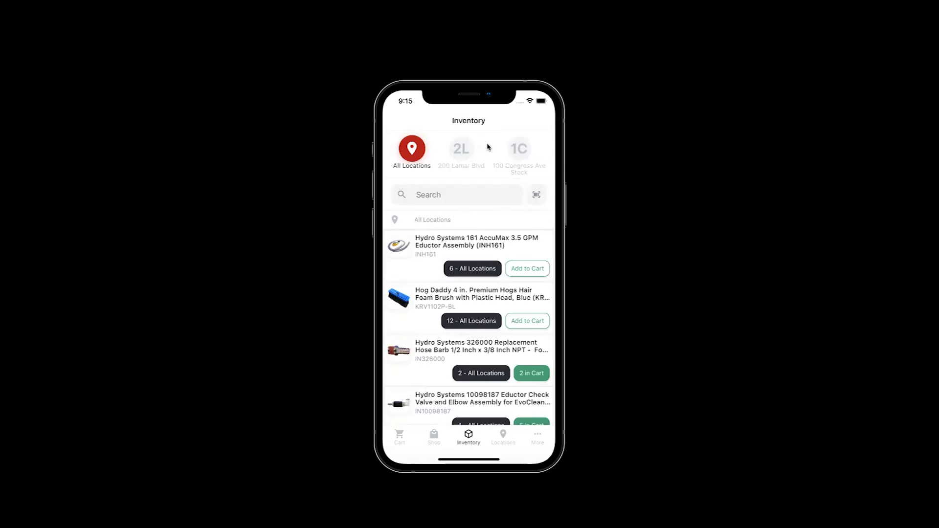
click(460, 149)
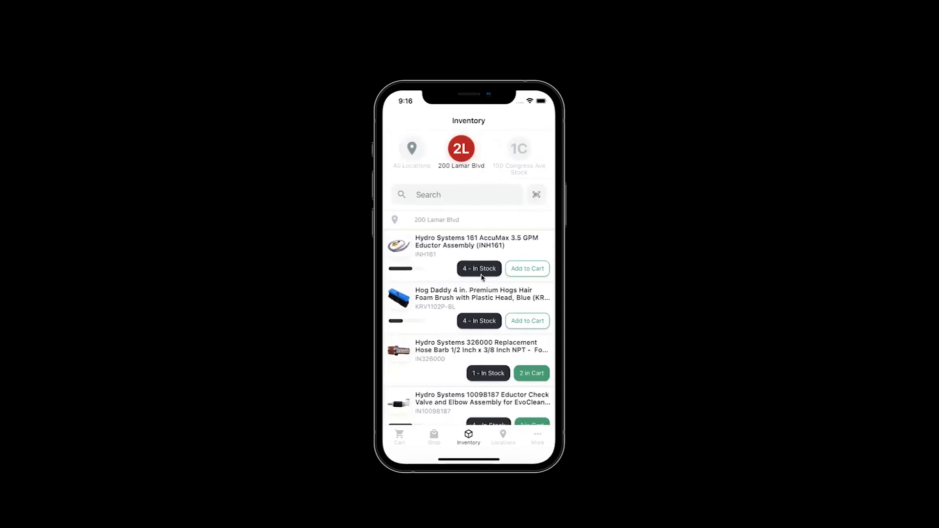
Reduce the Hog Daddy brush's 200 Lamar Blvd stock by two to 2 and save
click(481, 322)
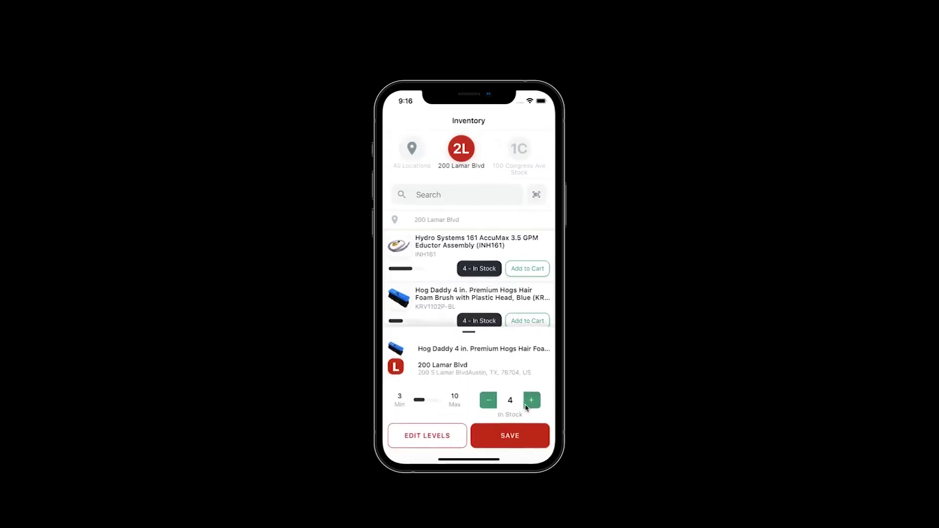
click(488, 401)
click(489, 401)
click(499, 435)
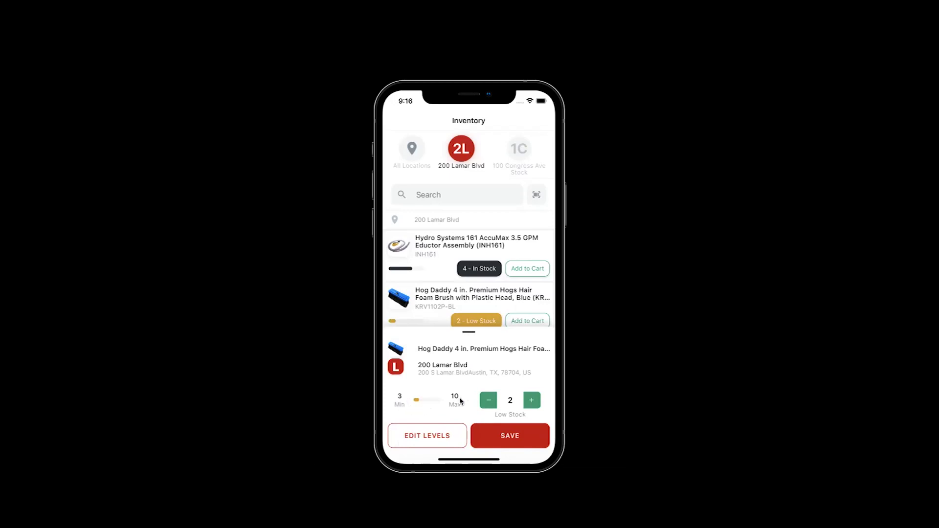
View the Hog Daddy brush's Edit Tracking levels and cancel without changes
click(452, 435)
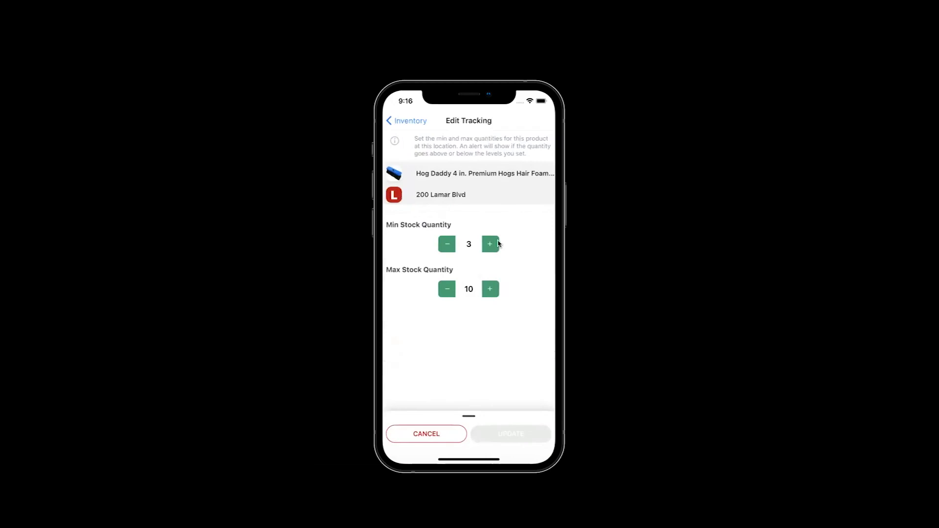
click(403, 120)
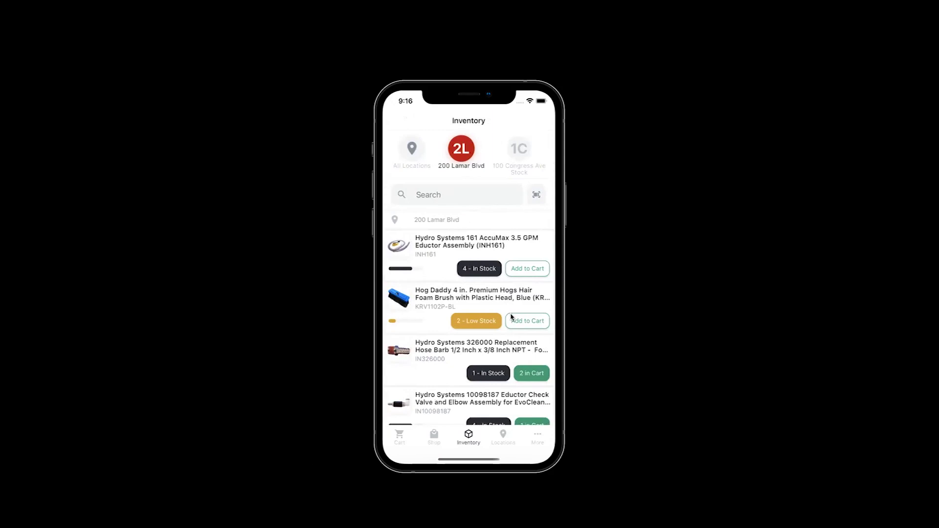
Add a Hog Daddy brush to the cart, raise it to 2, and view its product page
click(535, 324)
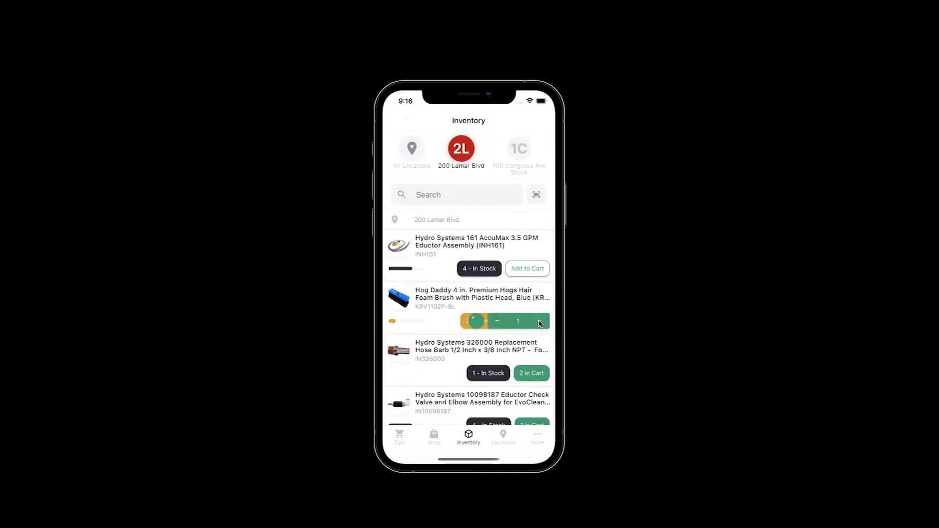
click(539, 324)
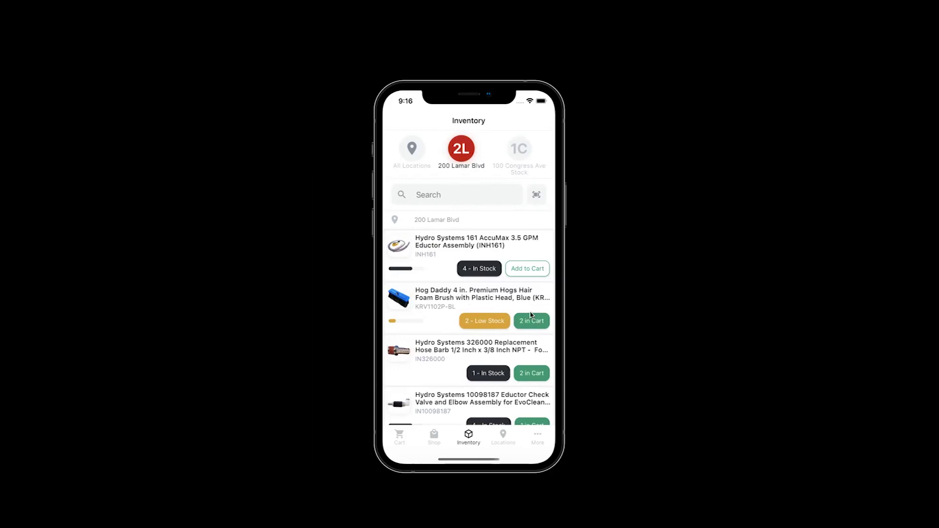
click(472, 296)
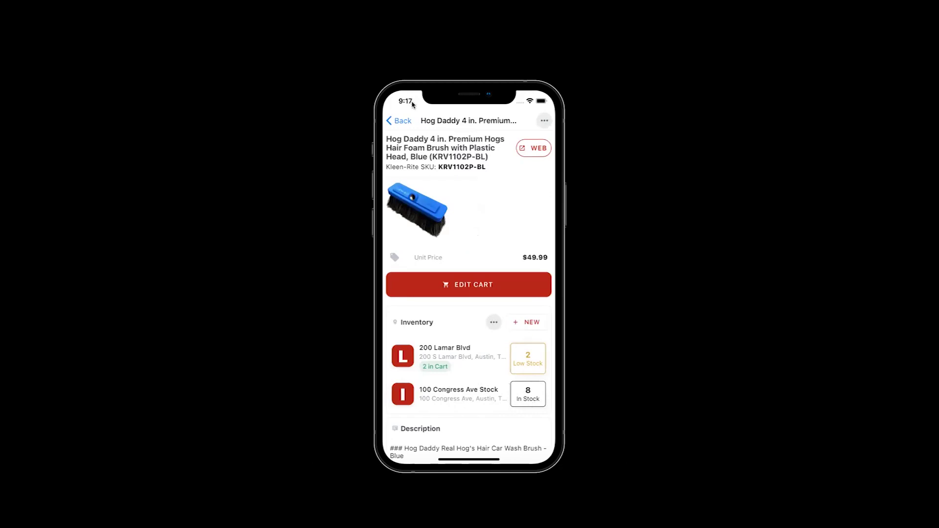
Go from the Hog Daddy product page back to the inventory list
click(398, 121)
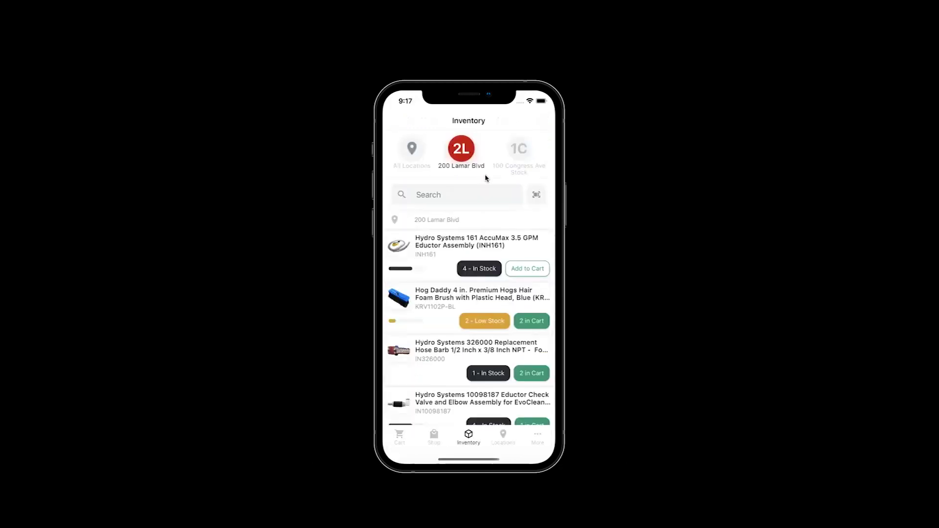
Search the catalog and open Armor All Original Car Protectant
click(433, 438)
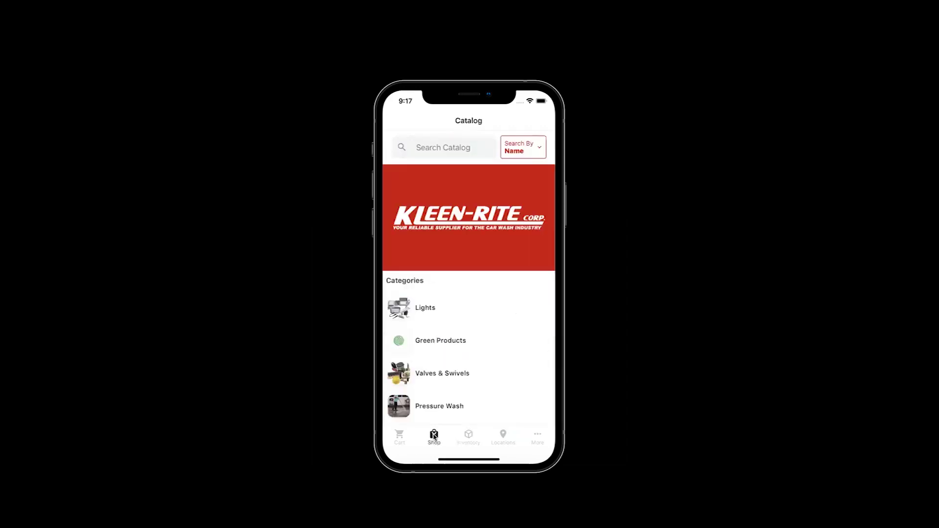
click(473, 146)
text(Armor all)
click(451, 263)
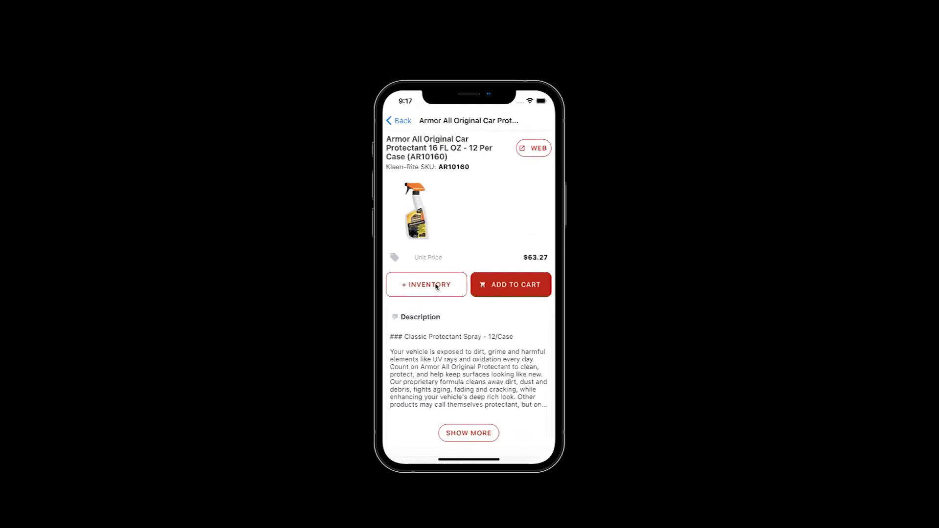
Add the product to inventory at 200 Lamar Blvd and 100 Congress Ave Stock
click(436, 287)
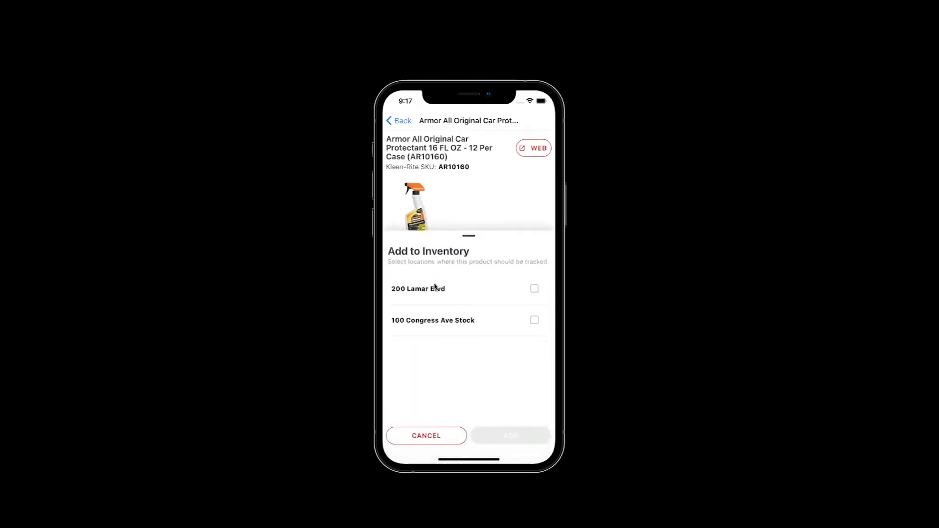
click(534, 288)
click(534, 320)
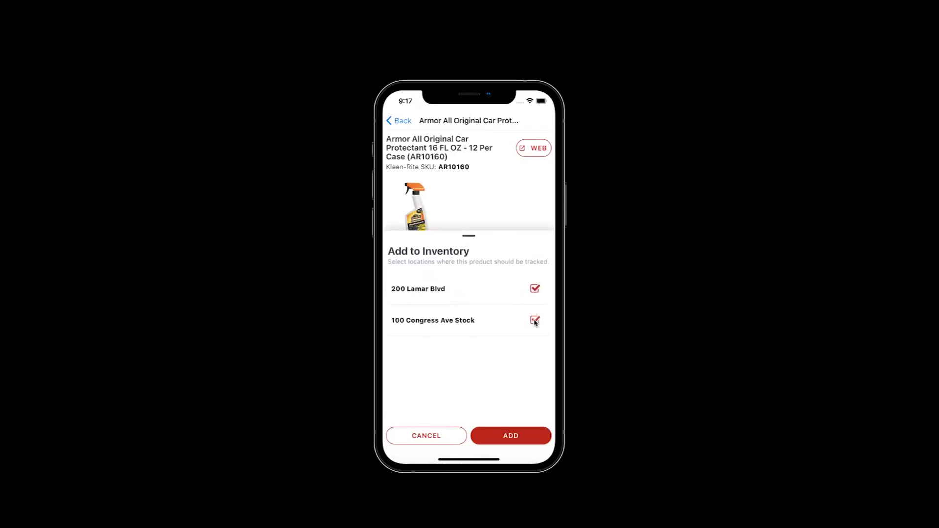
click(528, 436)
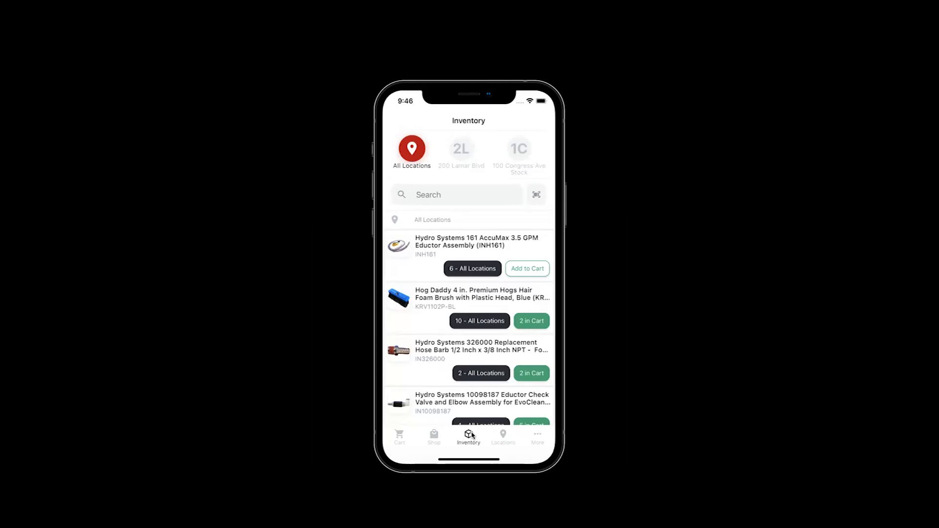
Bring up the More section's account options
click(538, 437)
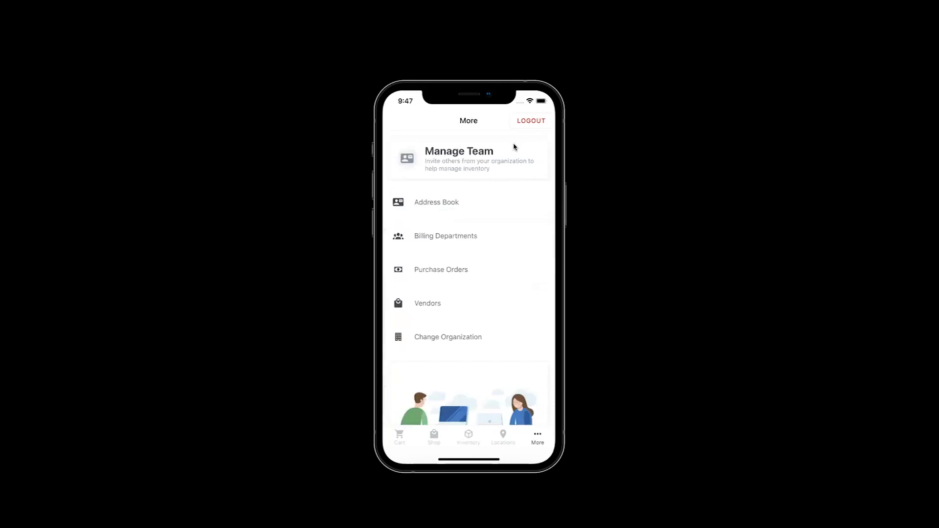
Go to Manage Team and bring up the Invite User identity form
click(483, 157)
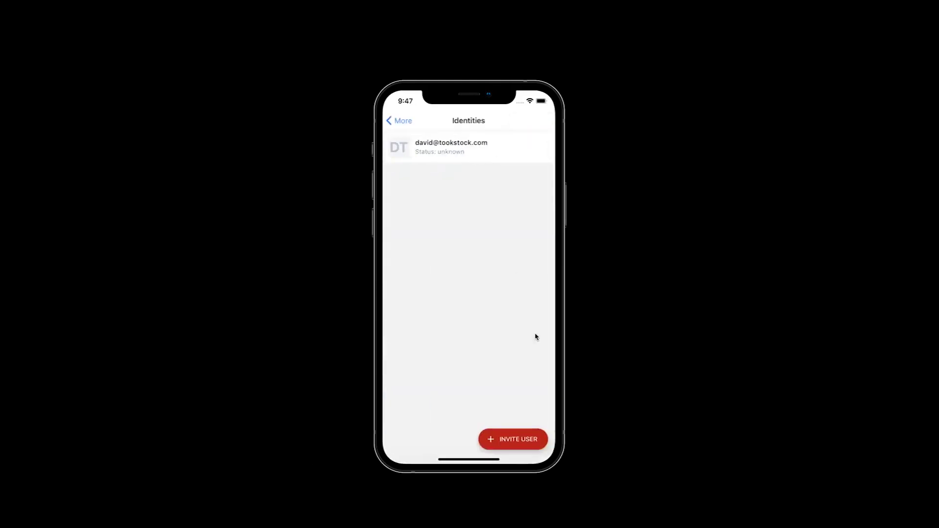
click(515, 439)
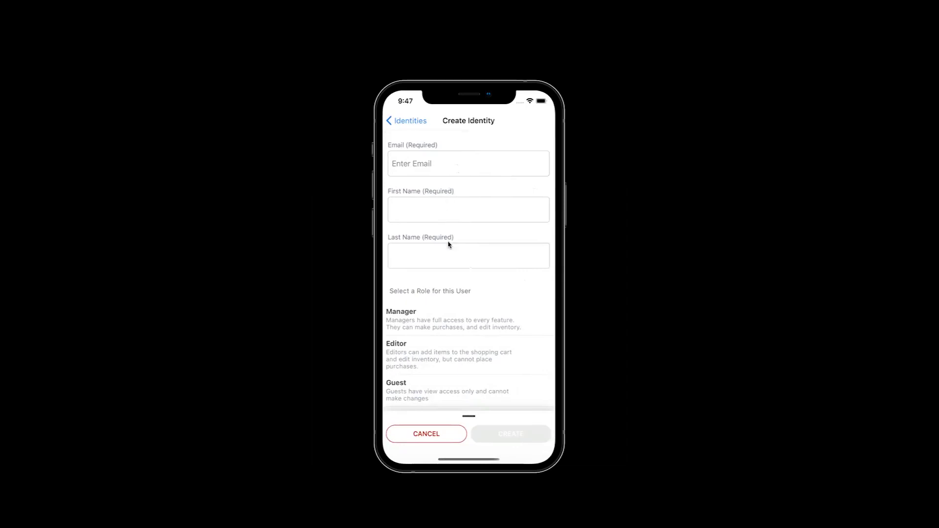
scroll(482, 281, down, 1)
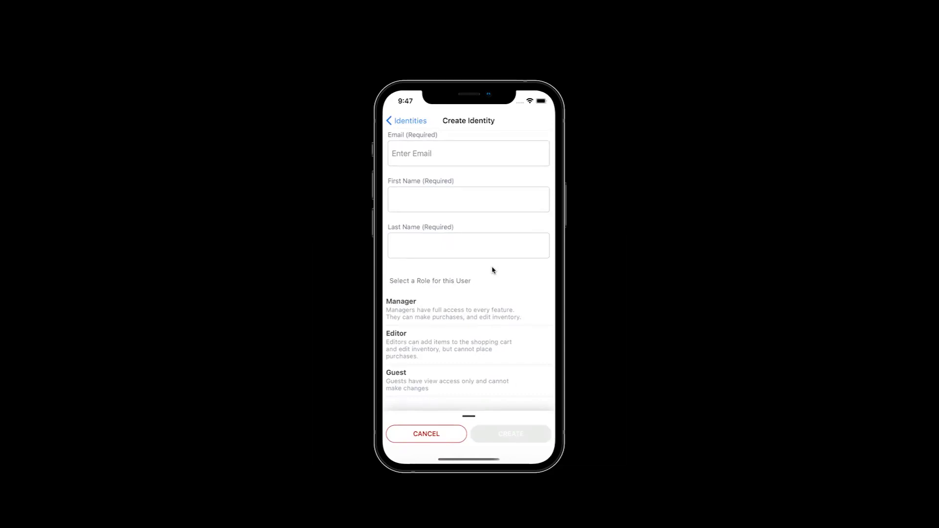
scroll(492, 270, up, 1)
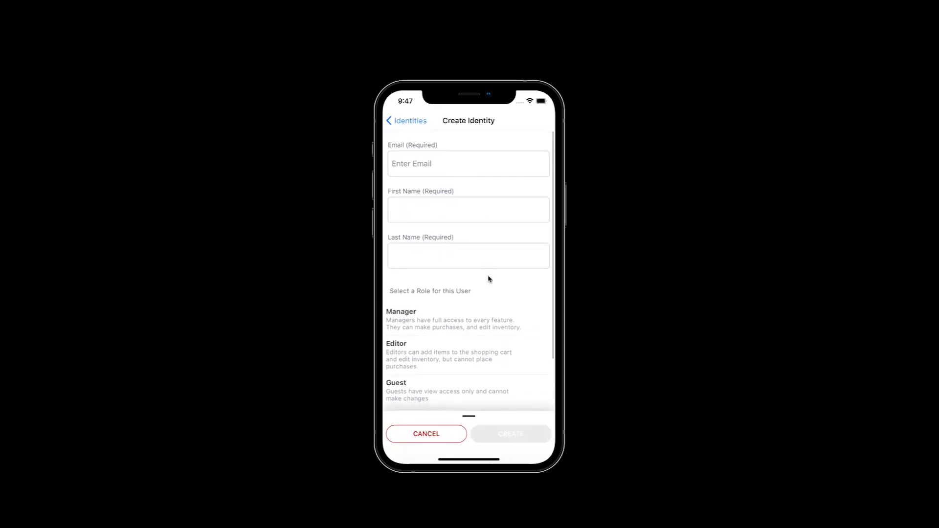
drag(489, 280, 484, 226)
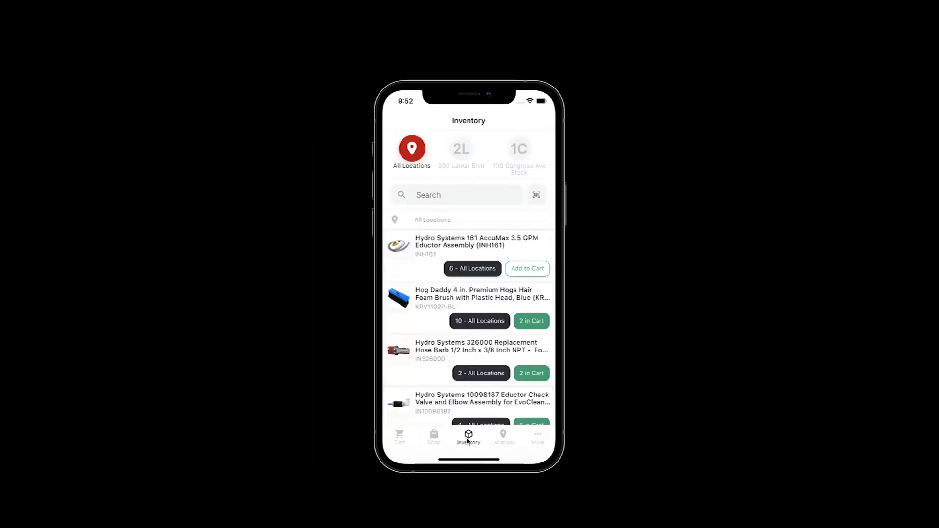
Review the 200 Lamar Blvd cart's items and return to the Purchasing cart list
click(401, 439)
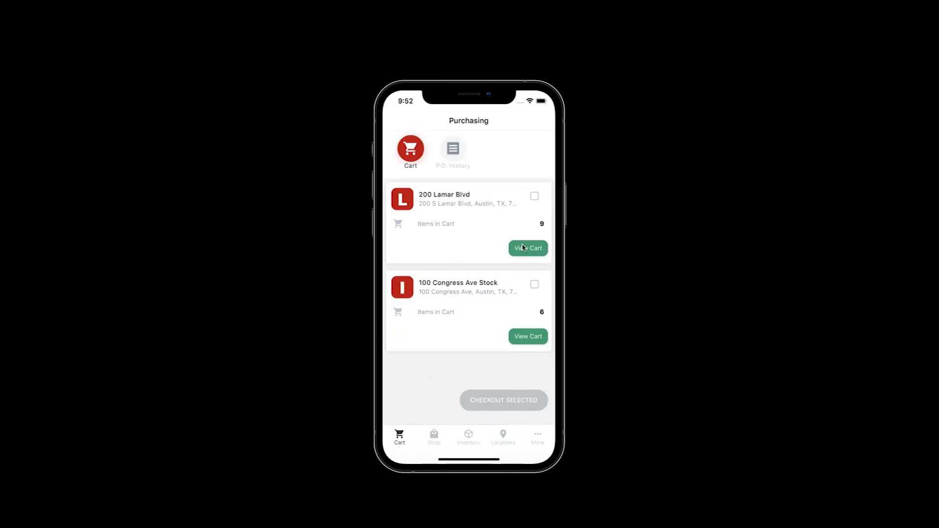
click(523, 248)
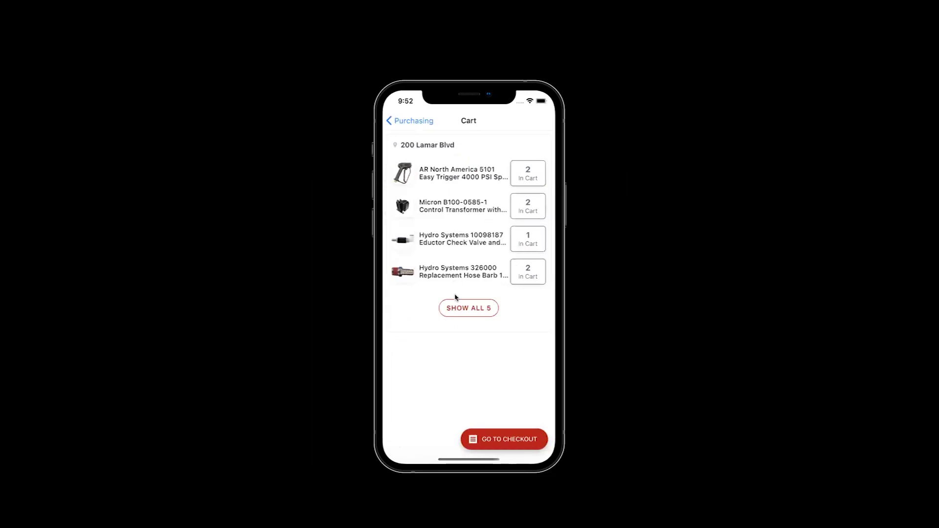
click(412, 123)
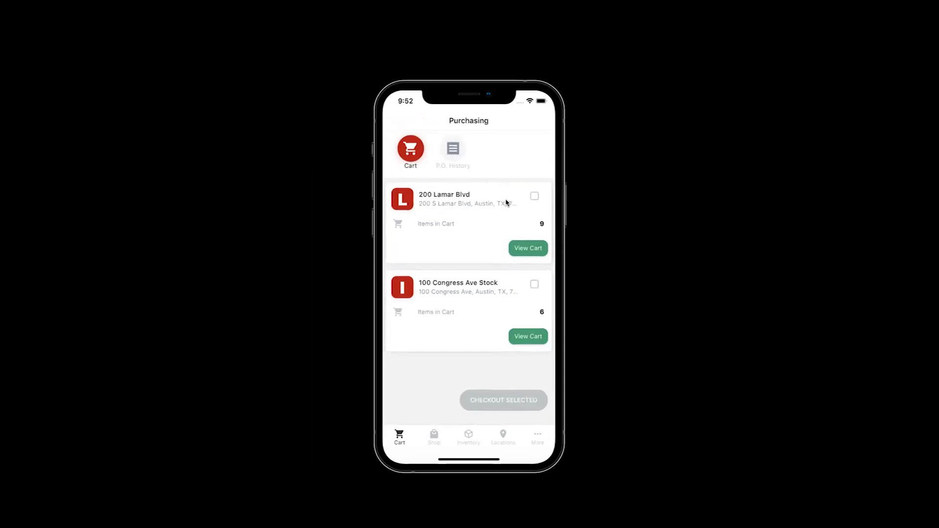
Tick the 200 Lamar Blvd and 100 Congress Ave Stock carts for combined checkout
click(534, 197)
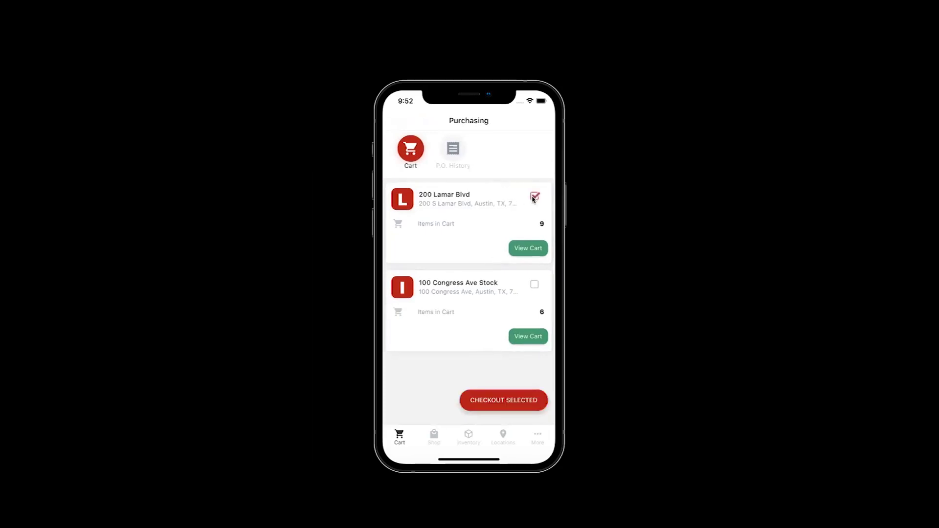
click(535, 285)
Open the combined cart for 200 Lamar Blvd and 100 Congress Ave Stock, and scroll its items
click(541, 398)
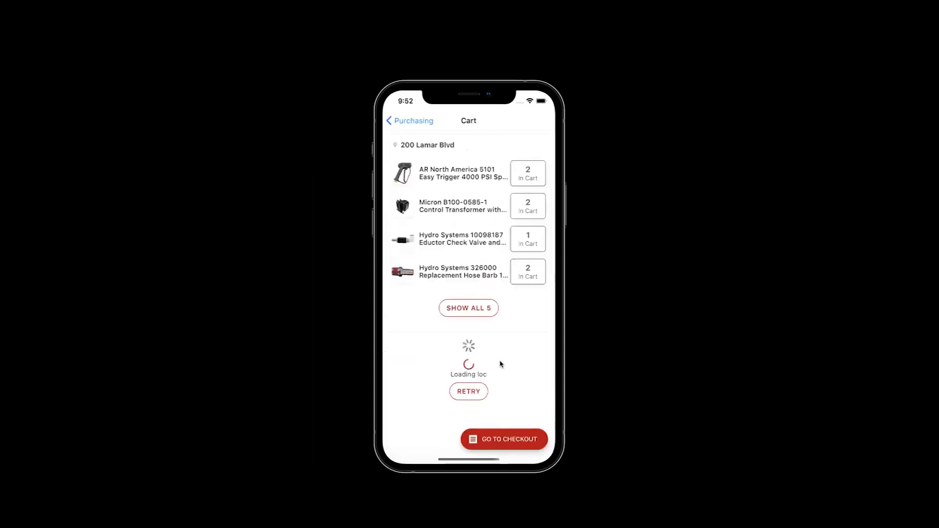
mouse_move(484, 262)
mouse_down()
mouse_move(481, 234)
mouse_move(479, 253)
mouse_up()
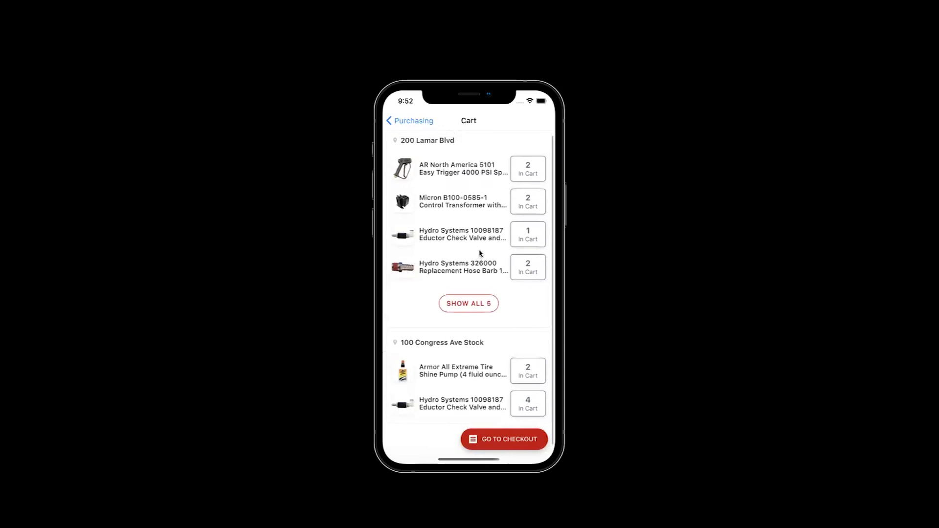